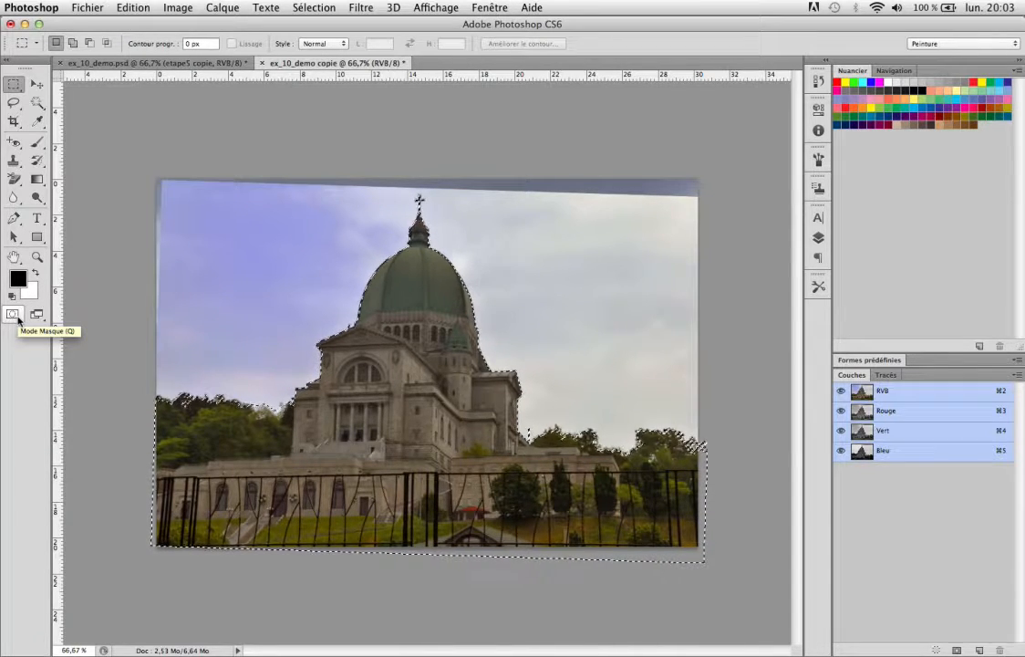
Display the building selection as a quick mask and activate the Brush tool (Outil Pinceau).
{"action": "left_click", "coordinate": [17, 318]}
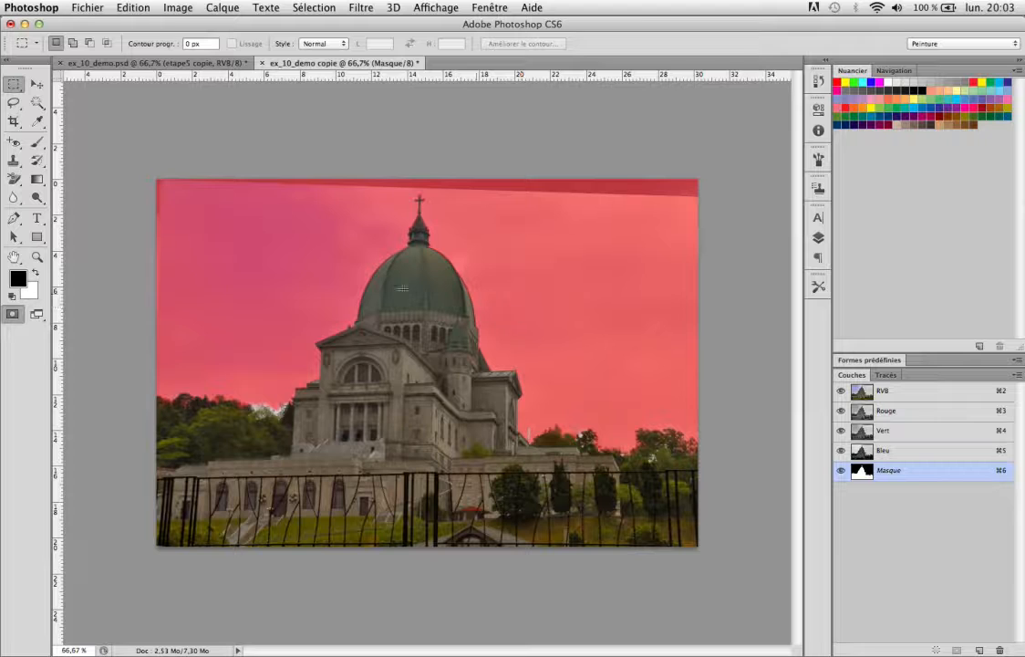
{"action": "left_click", "coordinate": [39, 142]}
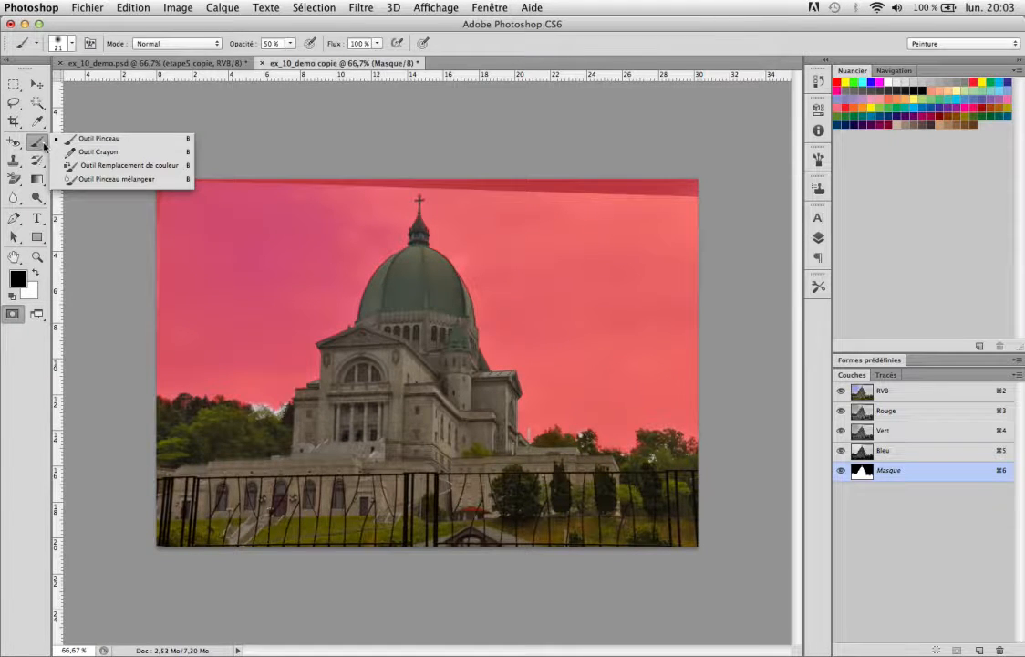
{"action": "left_click", "coordinate": [74, 139]}
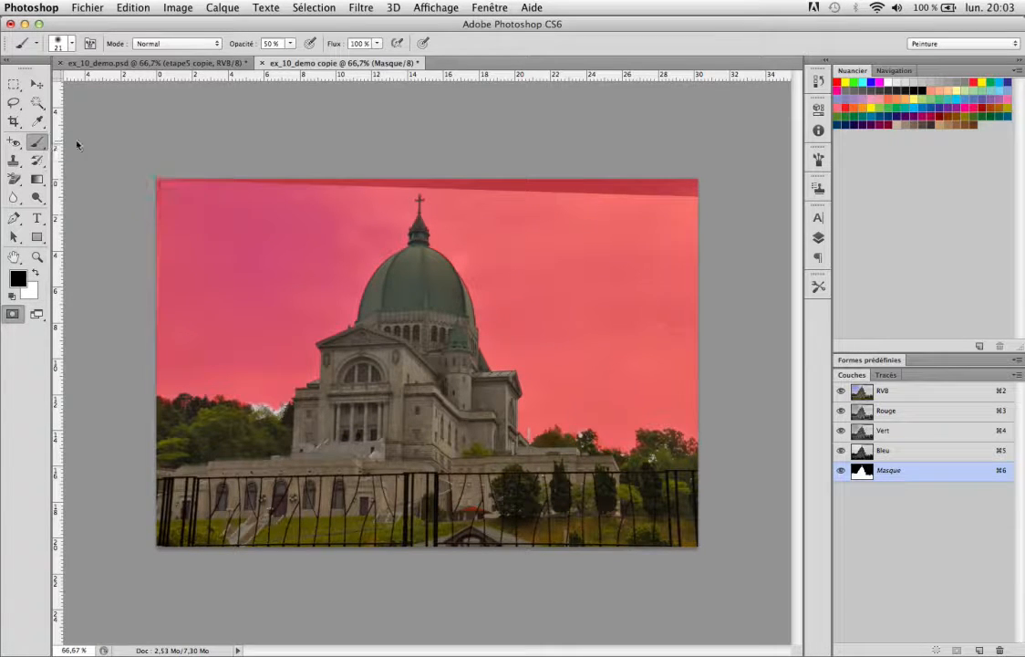
Paint the bright sky gaps above the trees beside the building into the quick mask with a soft 7 px black brush.
{"action": "left_click", "coordinate": [276, 420], "text": "super"}
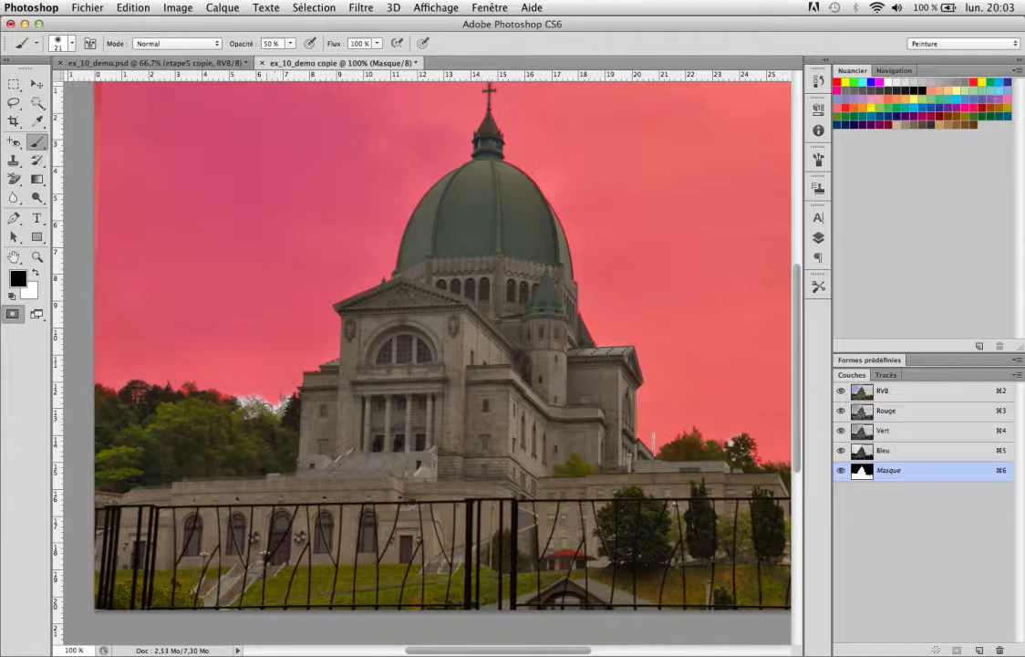
{"action": "left_click", "coordinate": [267, 407], "text": "super"}
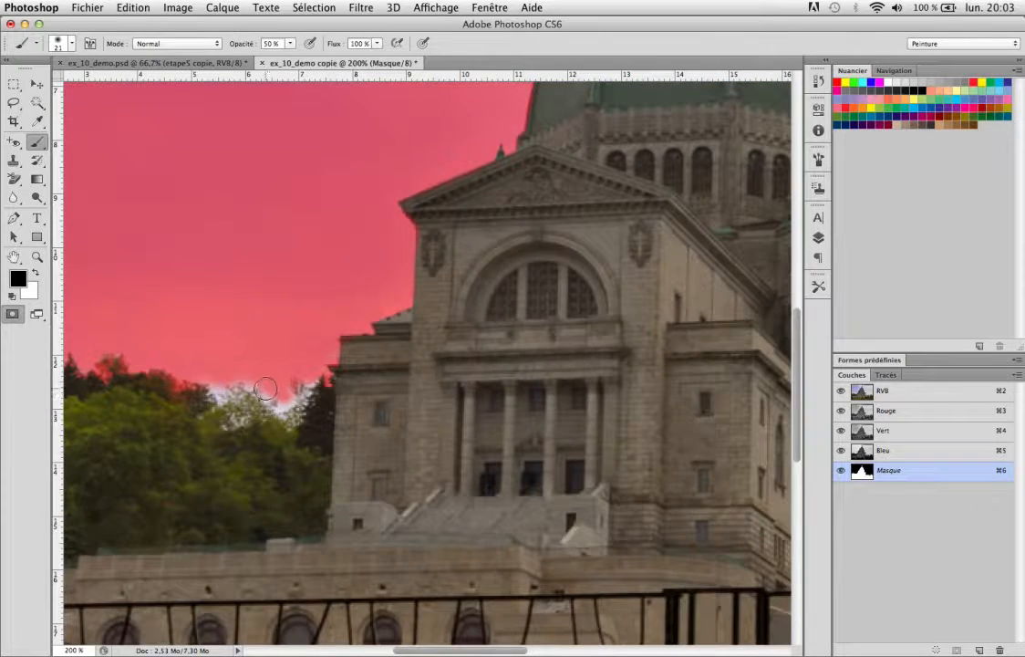
{"action": "right_click", "coordinate": [270, 394]}
{"action": "left_click_drag", "start_coordinate": [298, 420], "coordinate": [290, 422]}
{"action": "mouse_move", "coordinate": [260, 383]}
{"action": "left_mouse_down"}
{"action": "mouse_move", "coordinate": [283, 405]}
{"action": "mouse_move", "coordinate": [277, 411]}
{"action": "mouse_move", "coordinate": [309, 385]}
{"action": "left_mouse_up"}
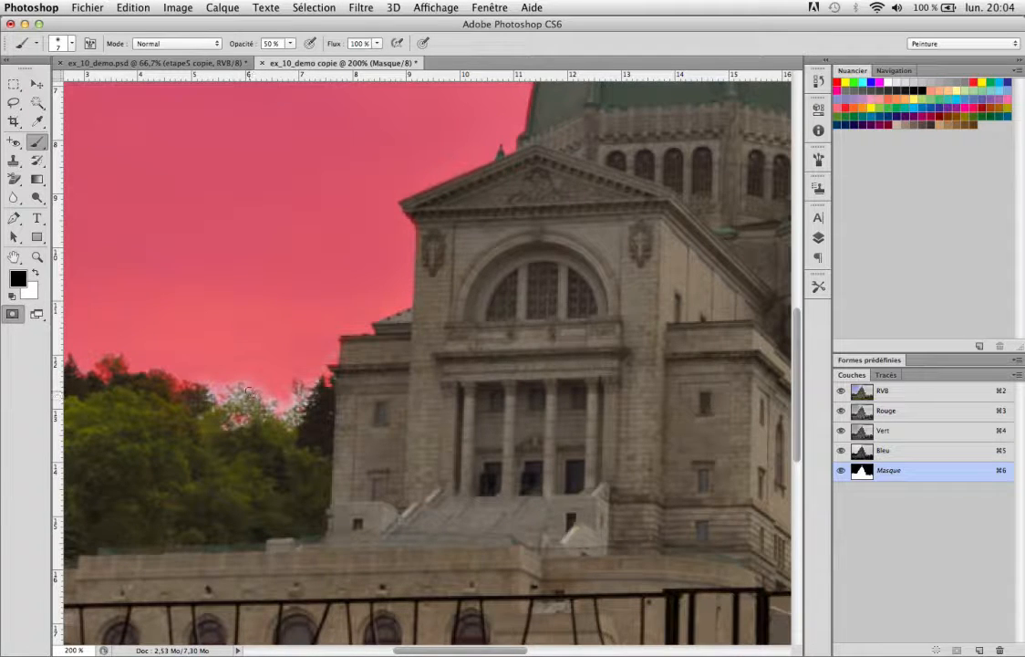
{"action": "left_click_drag", "start_coordinate": [242, 395], "coordinate": [239, 403]}
Increase the hardness of the 7 px brush and touch up the quick mask at the treetops.
{"action": "right_click", "coordinate": [289, 412]}
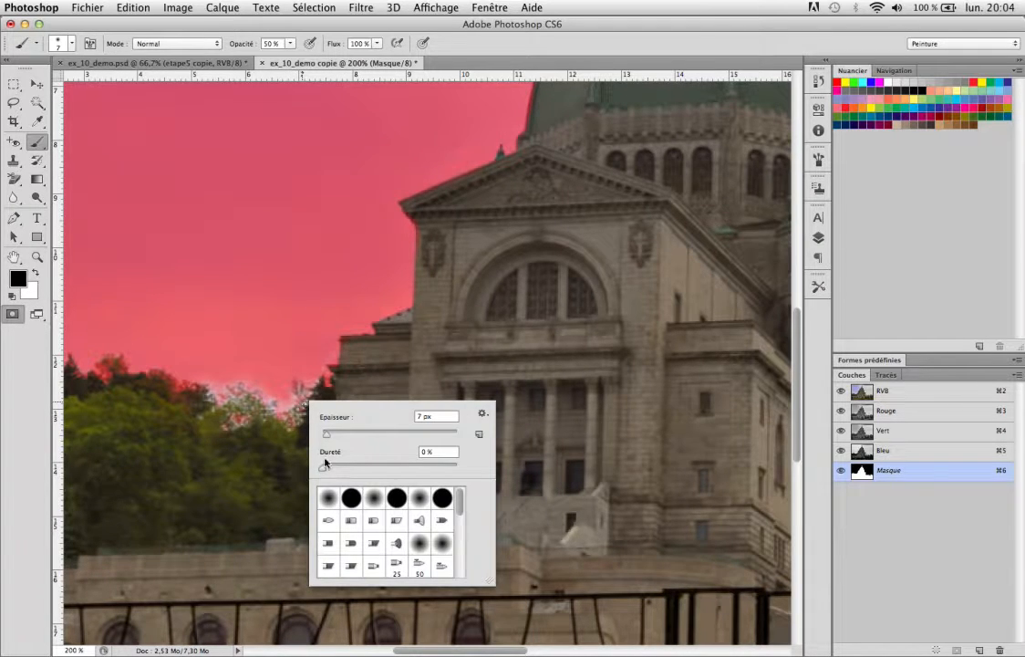
{"action": "left_click_drag", "start_coordinate": [324, 463], "coordinate": [418, 469]}
{"action": "left_click", "coordinate": [260, 408]}
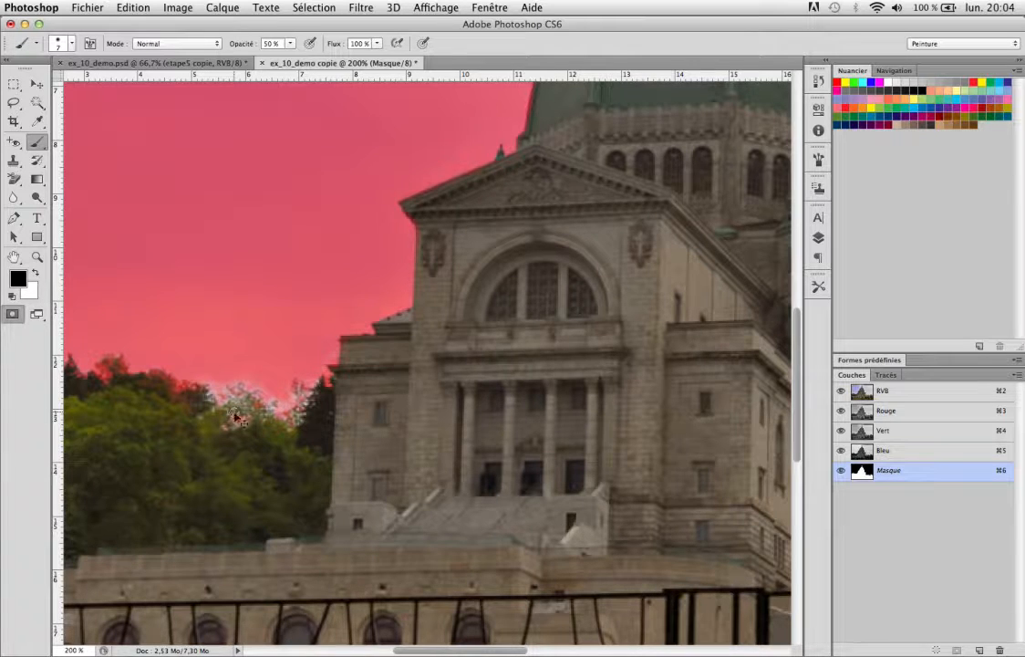
Convert the edited quick mask back into a selection and show the whole image.
{"action": "left_click", "coordinate": [12, 313]}
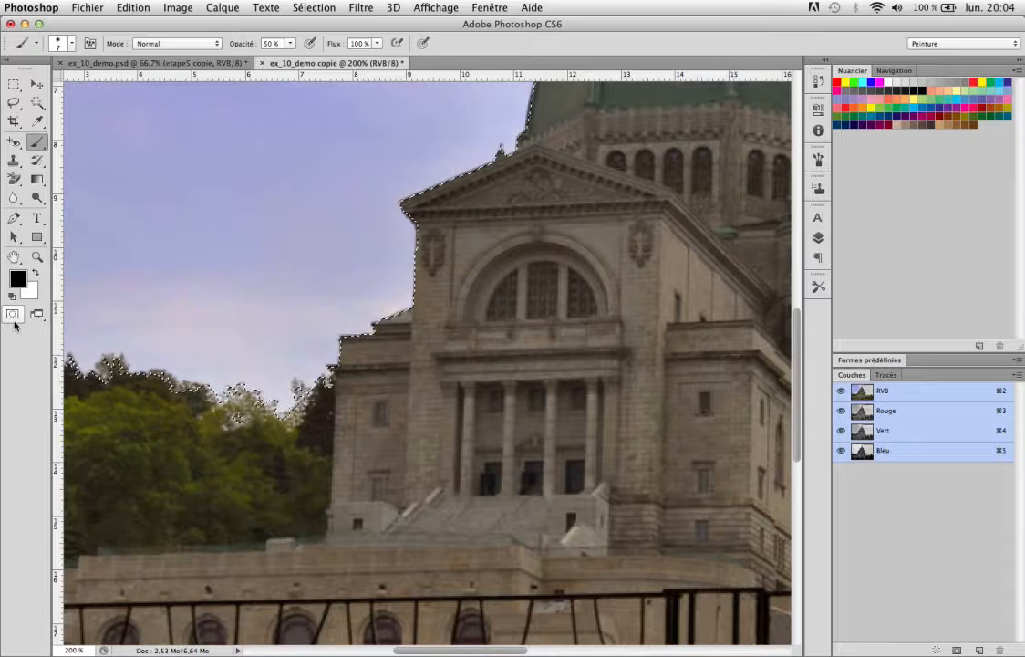
{"action": "left_click", "coordinate": [249, 393], "text": "alt"}
{"action": "left_click", "coordinate": [328, 435], "text": "alt"}
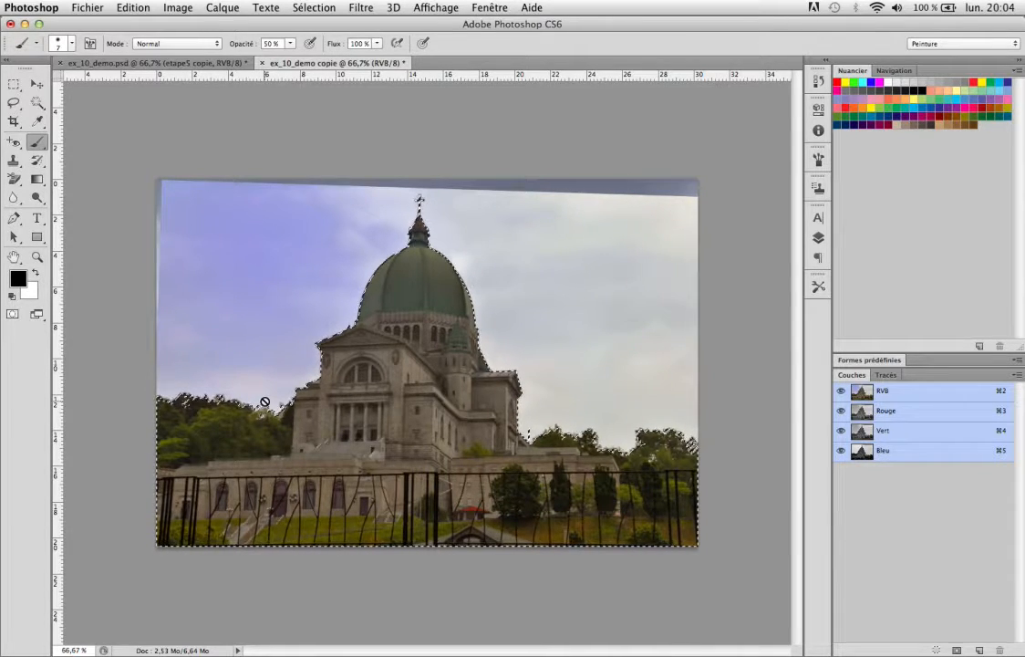
Compare the building selection with its quick mask overlay.
{"action": "left_click", "coordinate": [13, 314]}
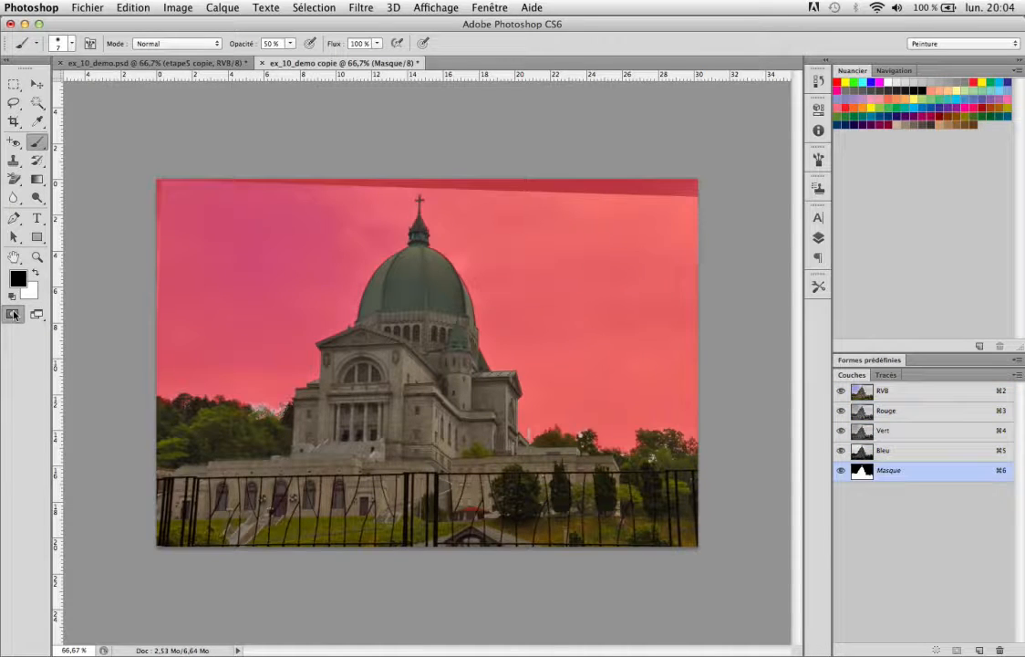
{"action": "left_click", "coordinate": [13, 314]}
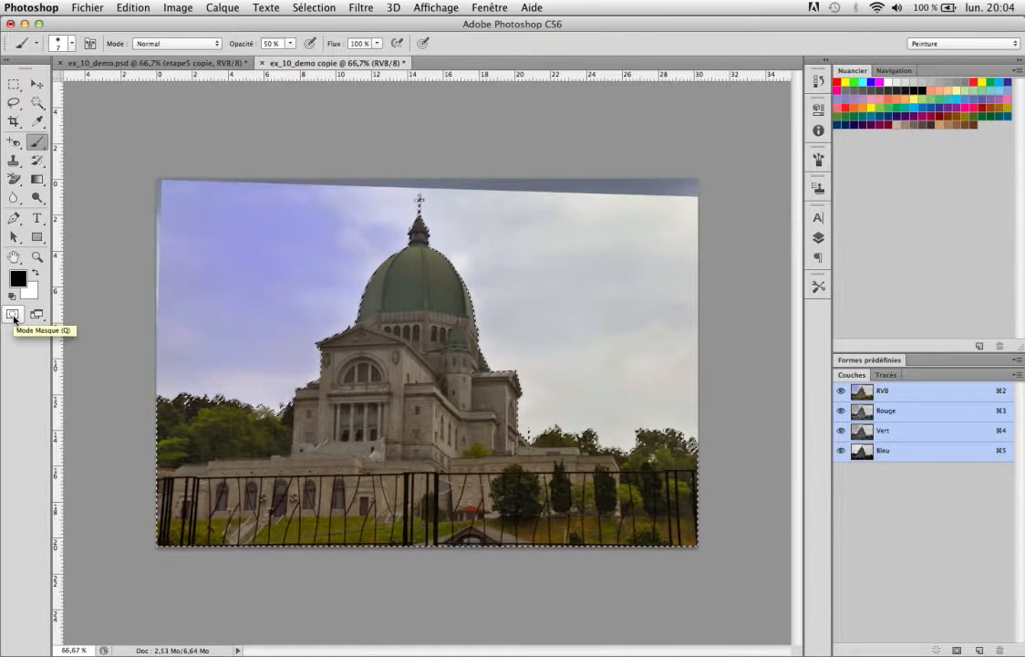
{"action": "left_click", "coordinate": [12, 315]}
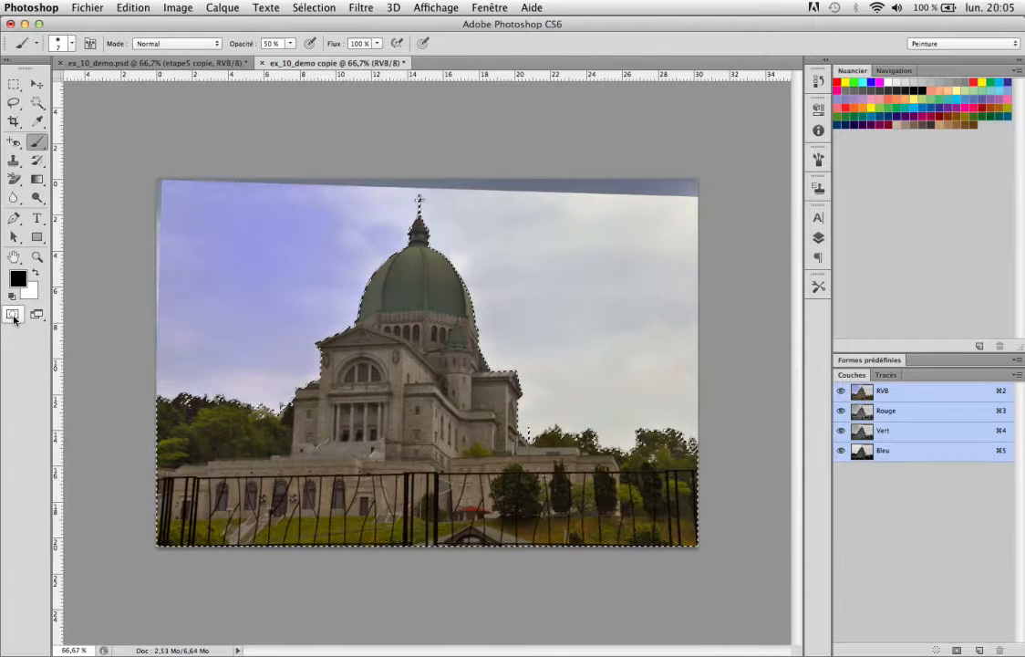
Save the selection as a new channel named "contour" in ex_10_demo copie.
{"action": "left_click", "coordinate": [319, 8]}
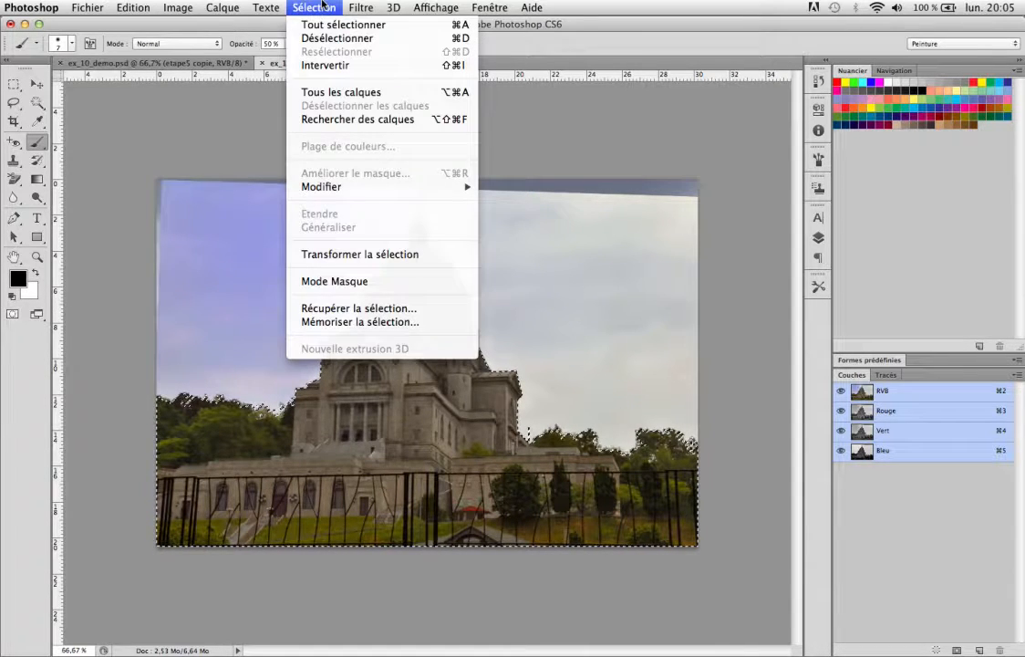
{"action": "left_click", "coordinate": [365, 322]}
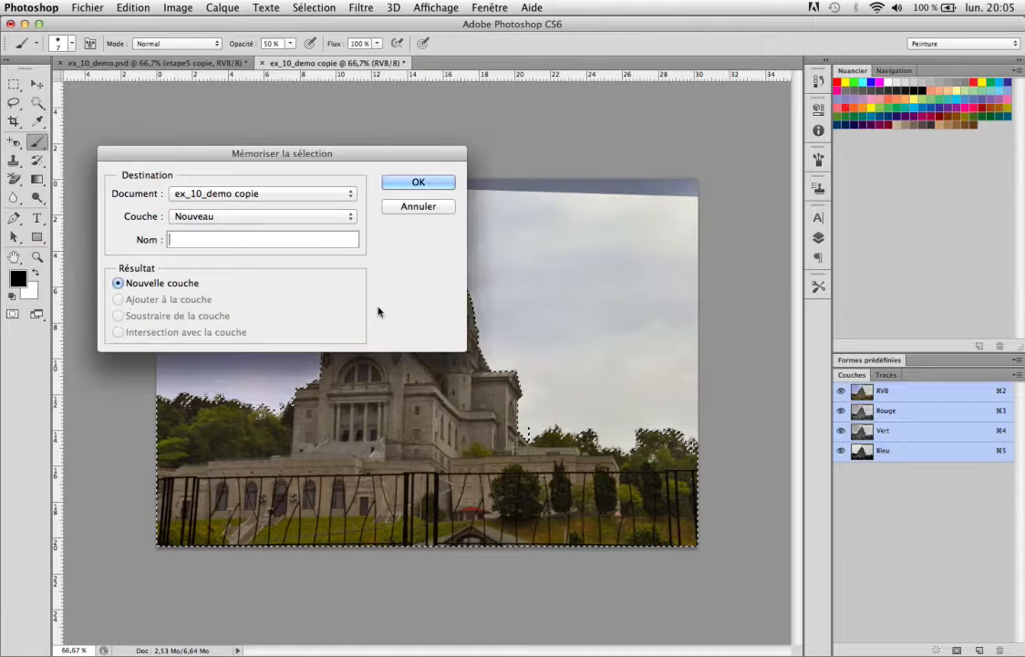
{"action": "type", "text": "contour"}
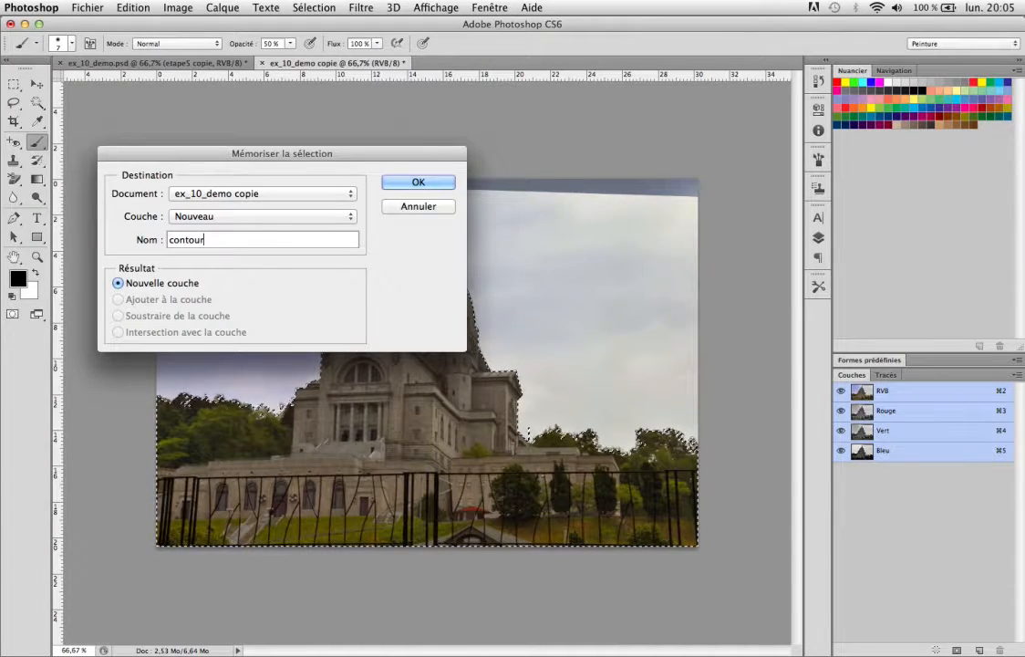
{"action": "key", "text": "Return"}
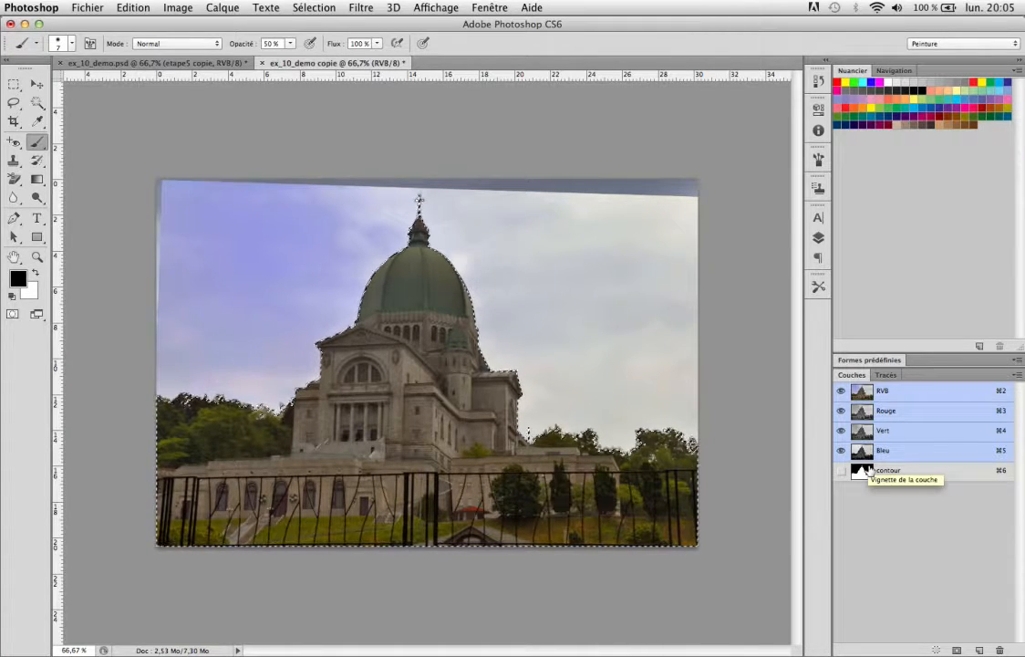
Deselect everything and load the "contour" channel as a new selection.
{"action": "key", "text": "super+d"}
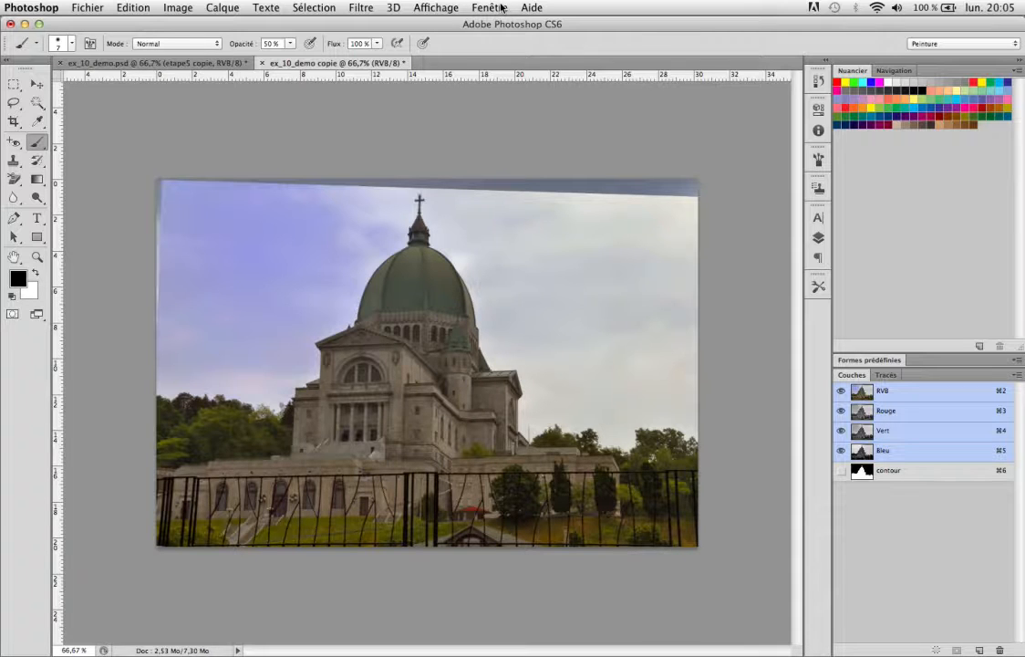
{"action": "left_click", "coordinate": [314, 7]}
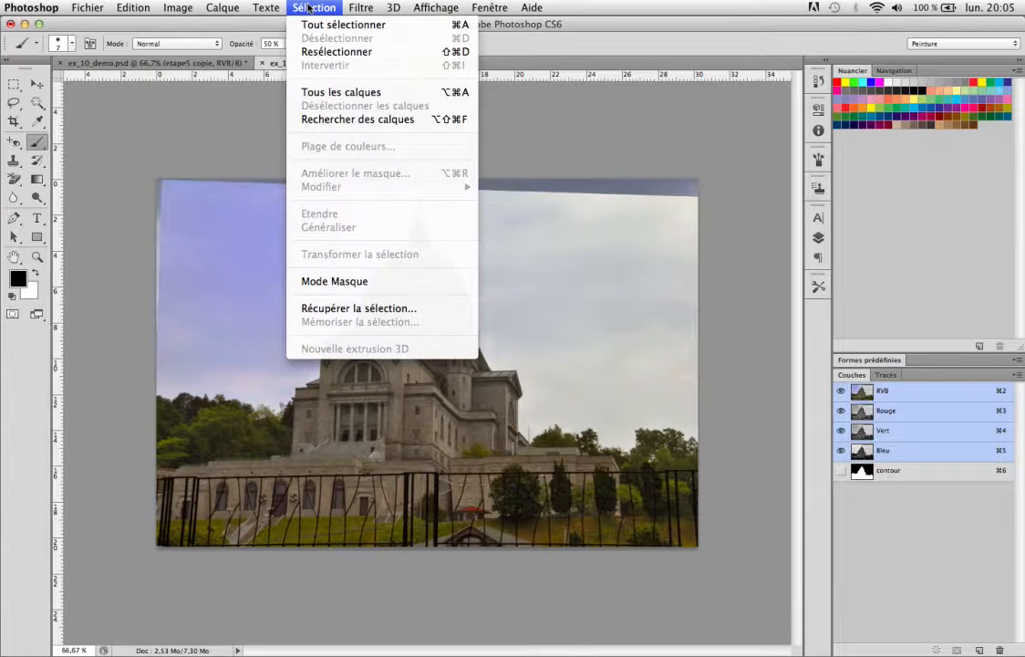
{"action": "left_click", "coordinate": [365, 308]}
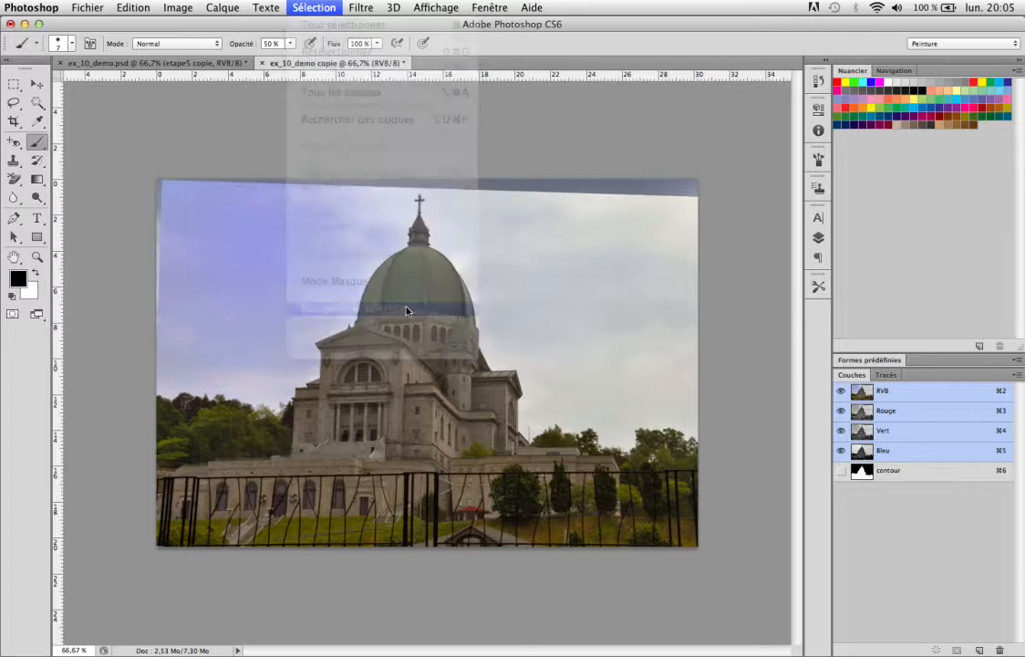
{"action": "left_click", "coordinate": [286, 193]}
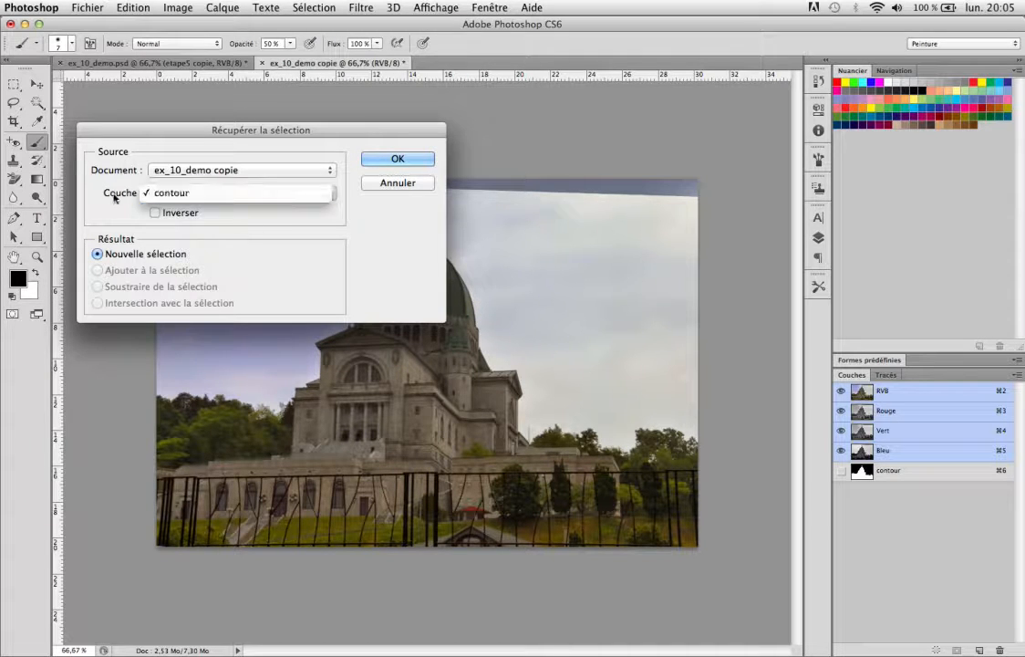
{"action": "left_click", "coordinate": [206, 194]}
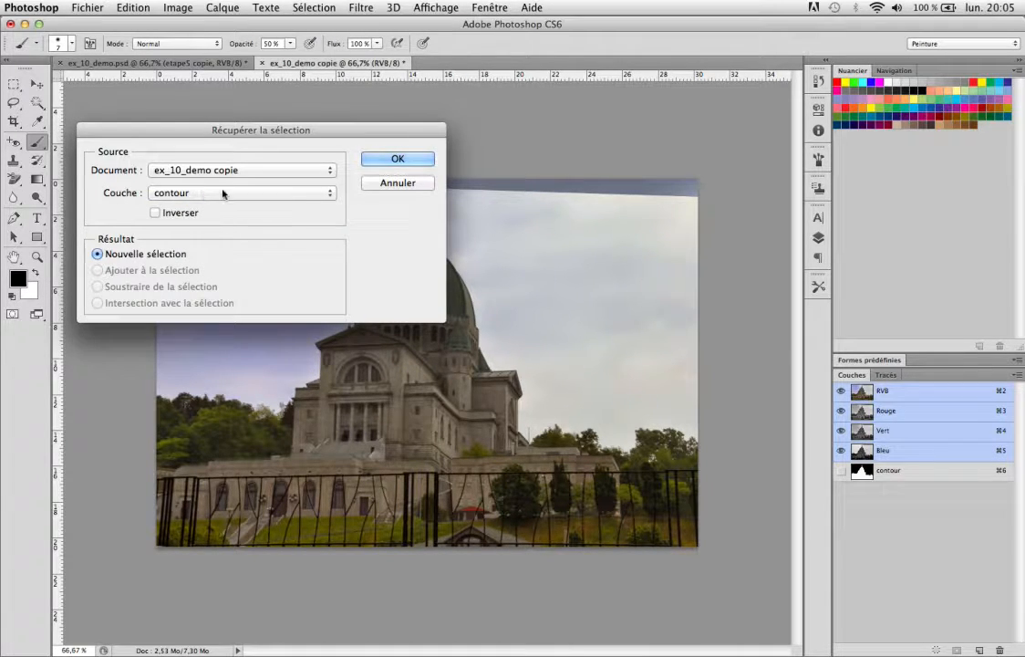
{"action": "left_click", "coordinate": [428, 161]}
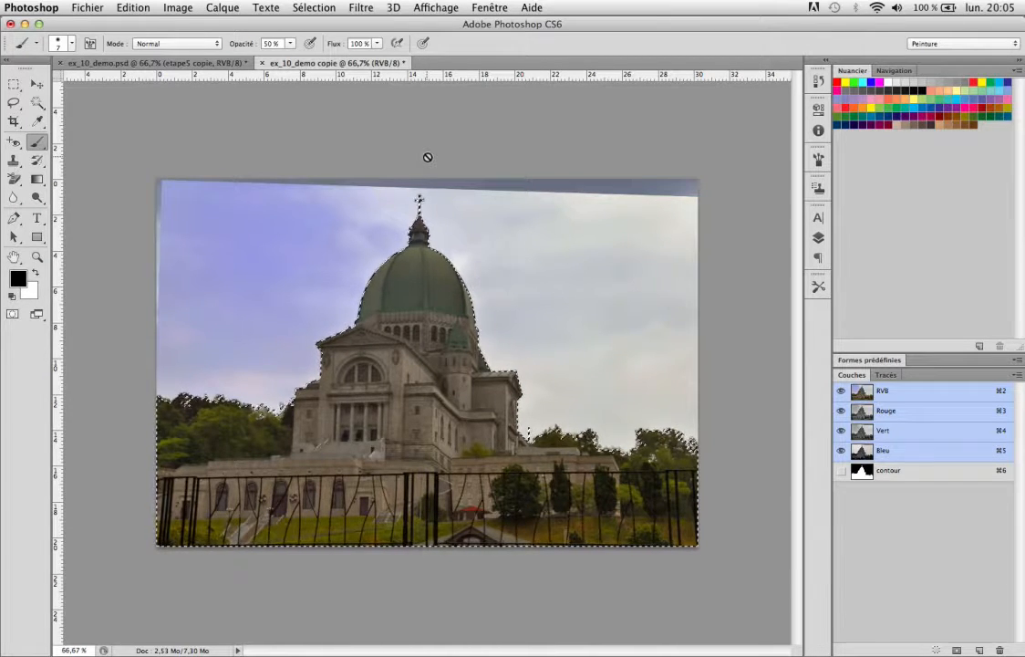
Add a layer mask to the "oratoire" layer from the loaded selection.
{"action": "key", "text": "F7"}
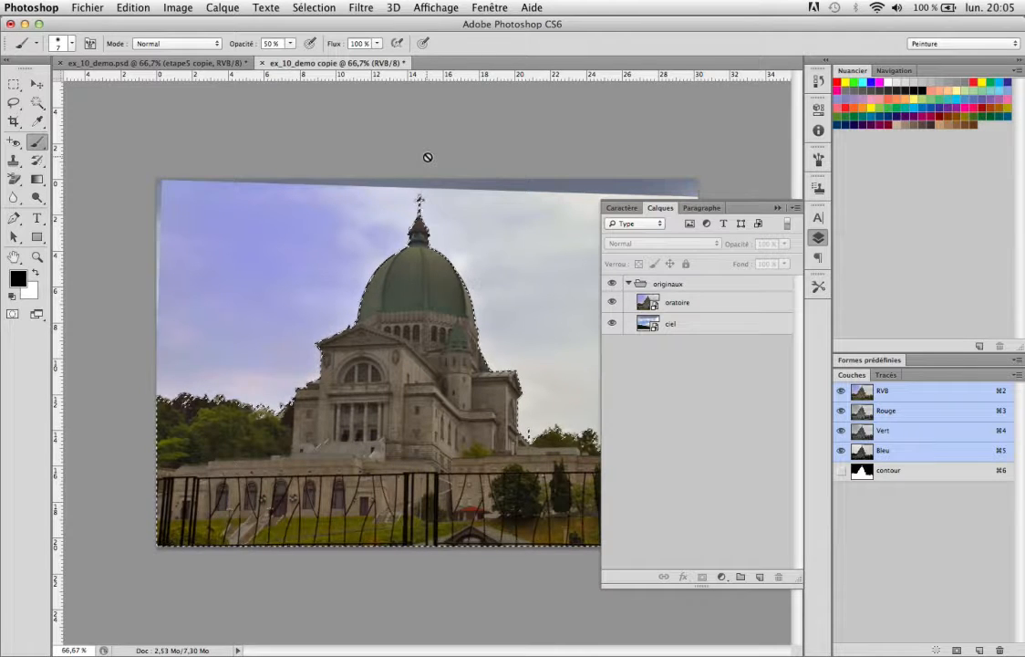
{"action": "left_click", "coordinate": [675, 303]}
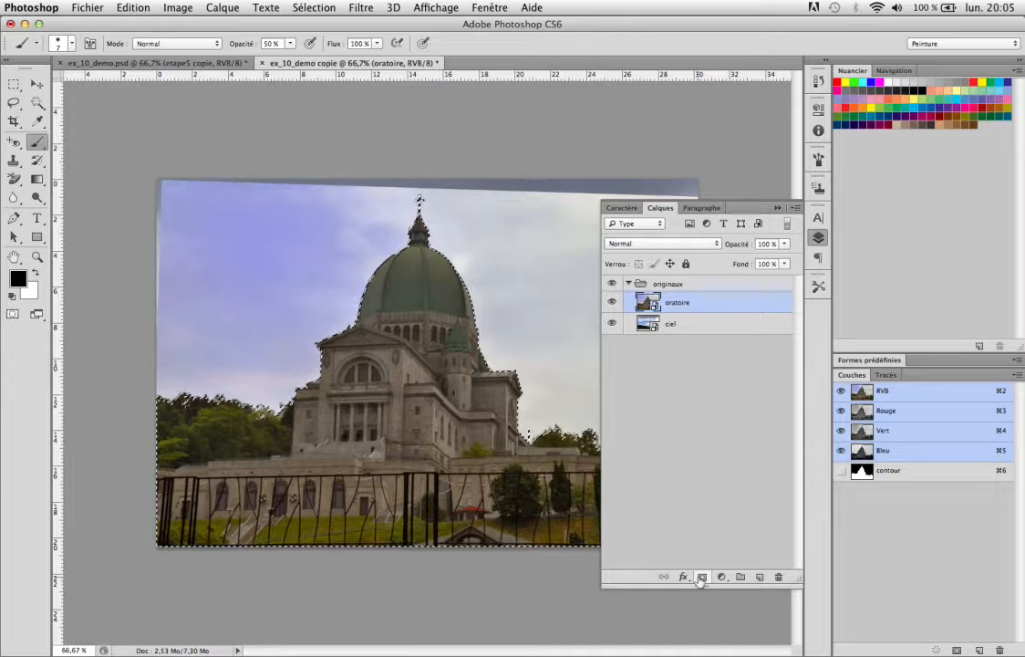
{"action": "left_click", "coordinate": [700, 577]}
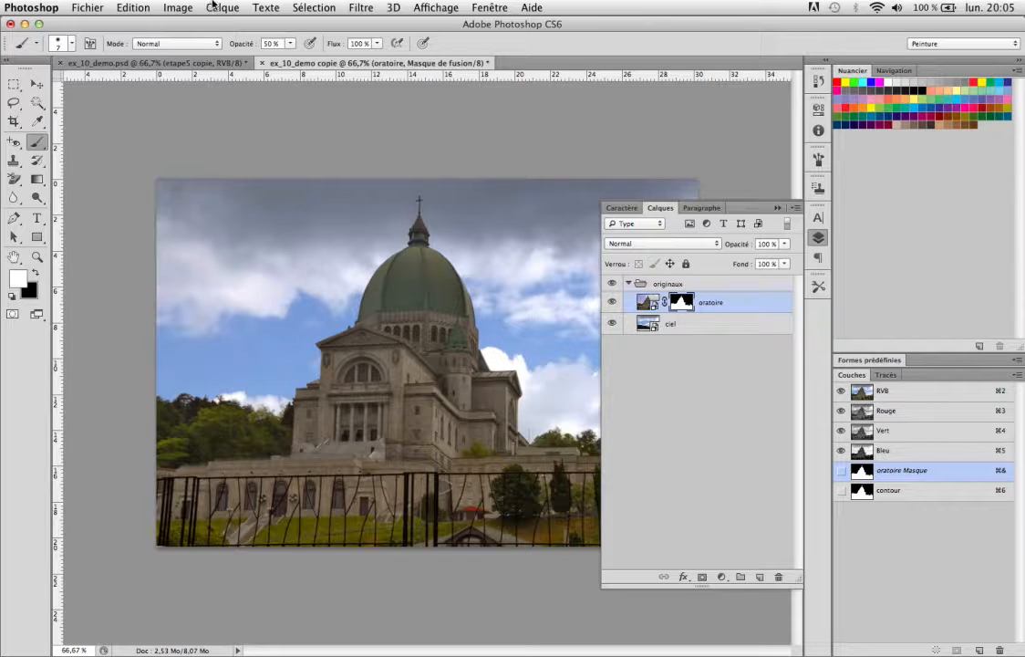
Start refining the "oratoire" layer mask (Améliorer le masque) with Rayon dynamique enabled and a radius of 2,9 px.
{"action": "left_click", "coordinate": [307, 7]}
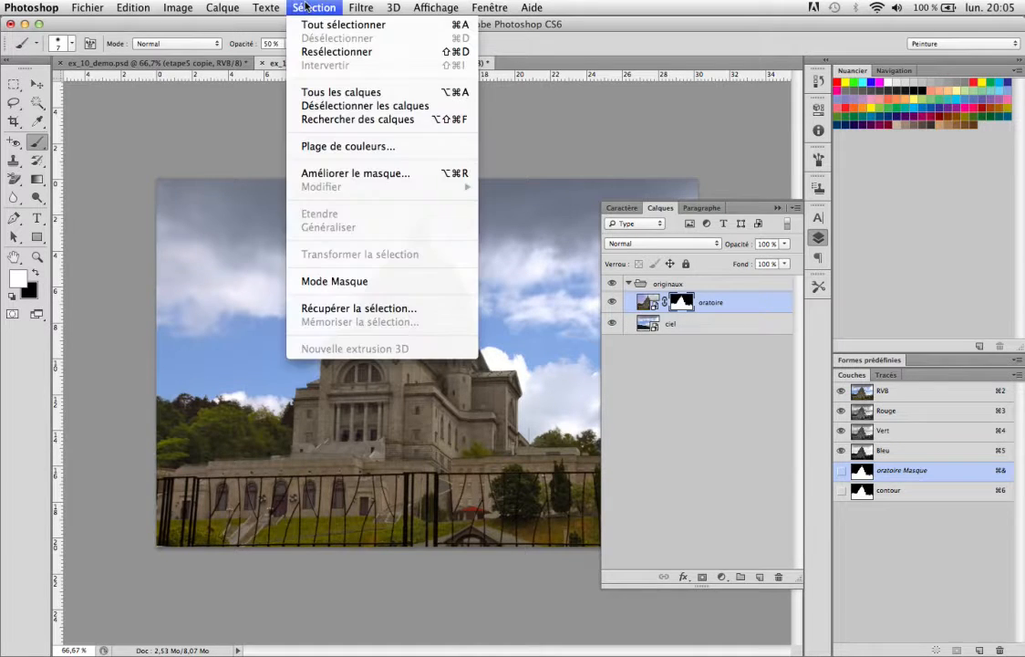
{"action": "left_click", "coordinate": [354, 172]}
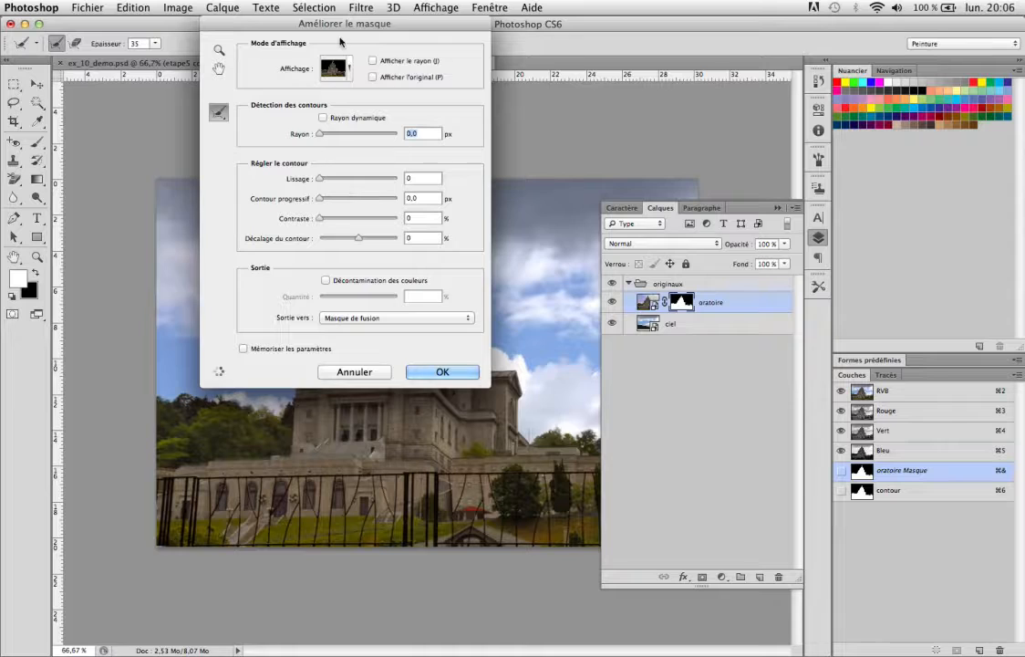
{"action": "left_click_drag", "start_coordinate": [340, 28], "coordinate": [583, 209]}
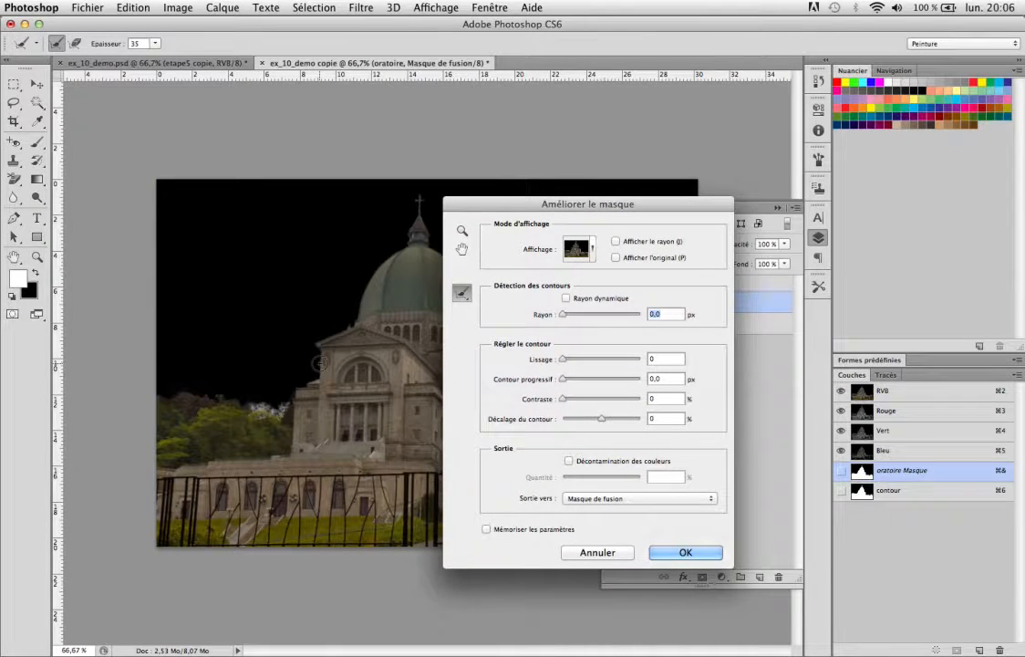
{"action": "left_click", "coordinate": [566, 298]}
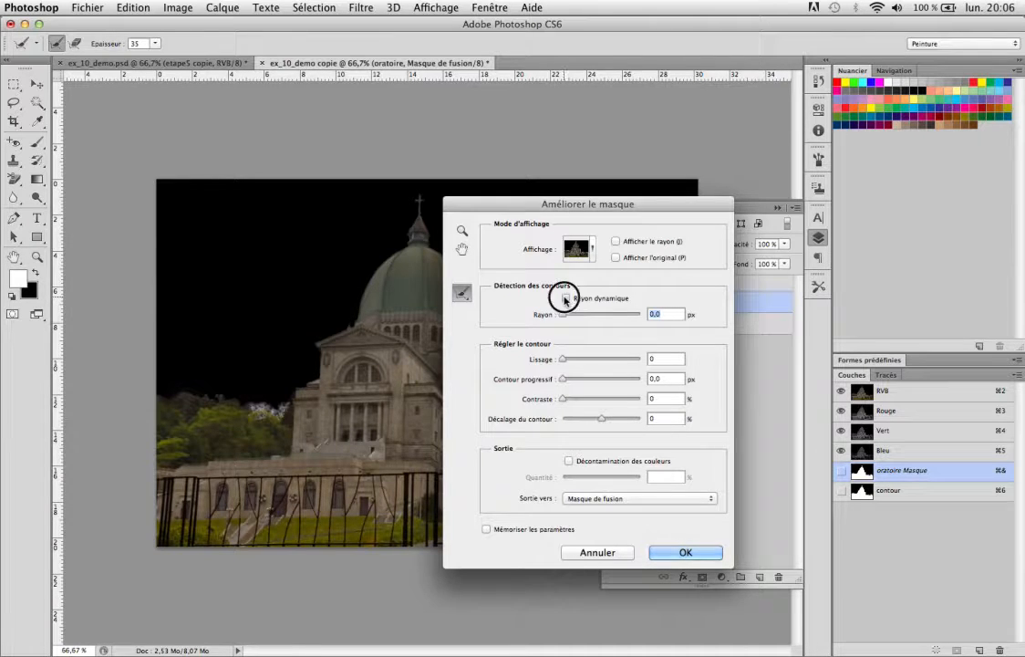
{"action": "left_click_drag", "start_coordinate": [562, 314], "coordinate": [574, 314]}
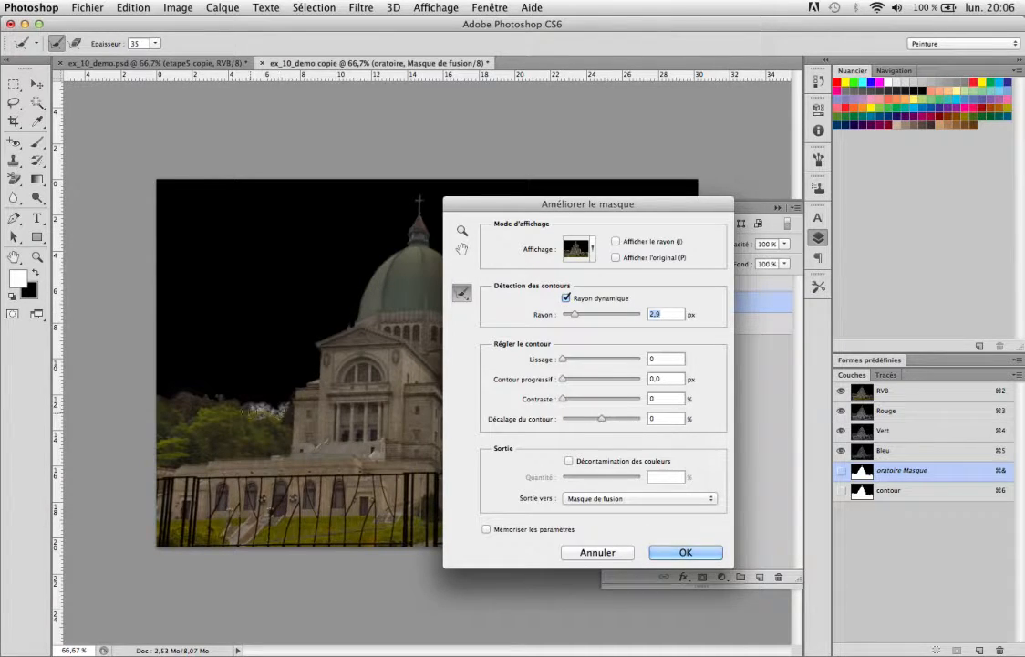
Brush over the treetop edges on both sides of the building to refine the mask there.
{"action": "left_click_drag", "start_coordinate": [259, 408], "coordinate": [274, 412]}
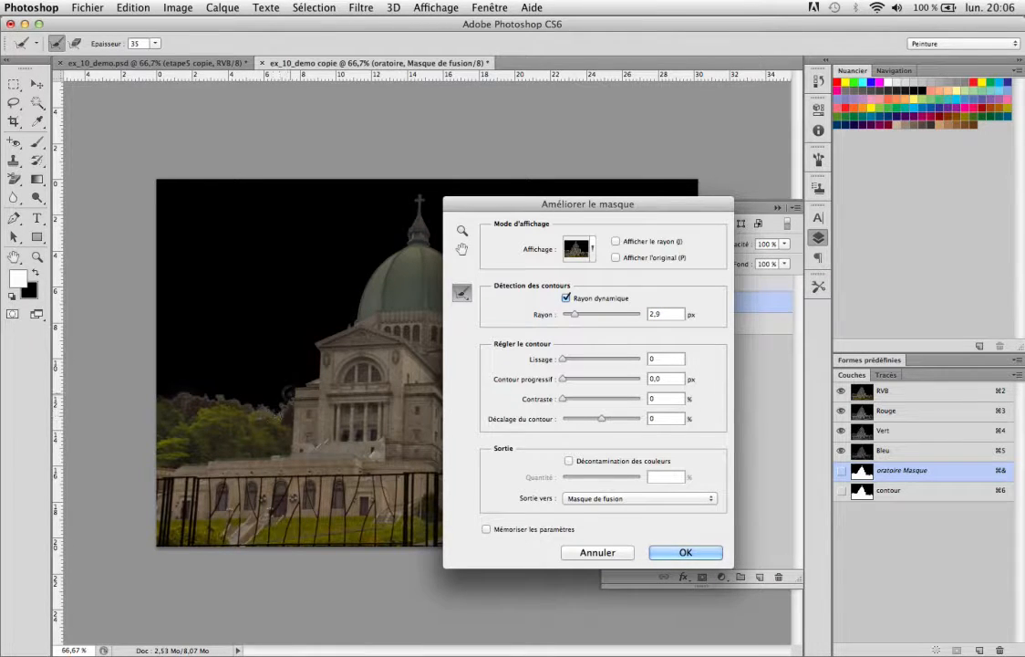
{"action": "left_click_drag", "start_coordinate": [262, 419], "coordinate": [256, 419]}
{"action": "left_click_drag", "start_coordinate": [574, 204], "coordinate": [292, 223]}
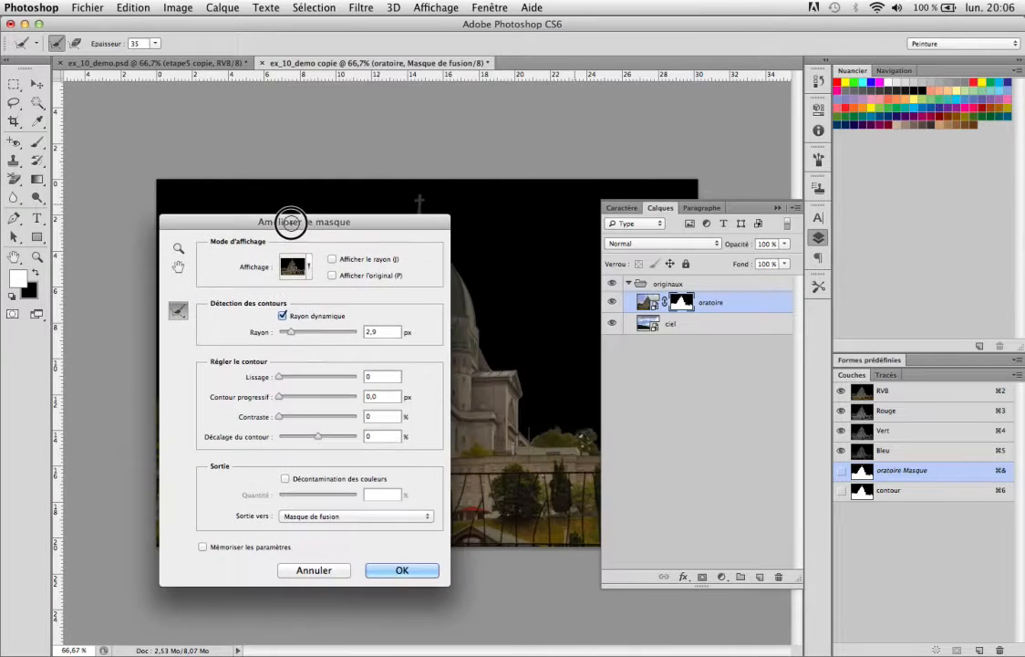
{"action": "left_click_drag", "start_coordinate": [584, 438], "coordinate": [584, 428]}
Enable colour decontamination at 50 % and output the refined mask to a new layer with layer mask.
{"action": "left_click", "coordinate": [285, 478]}
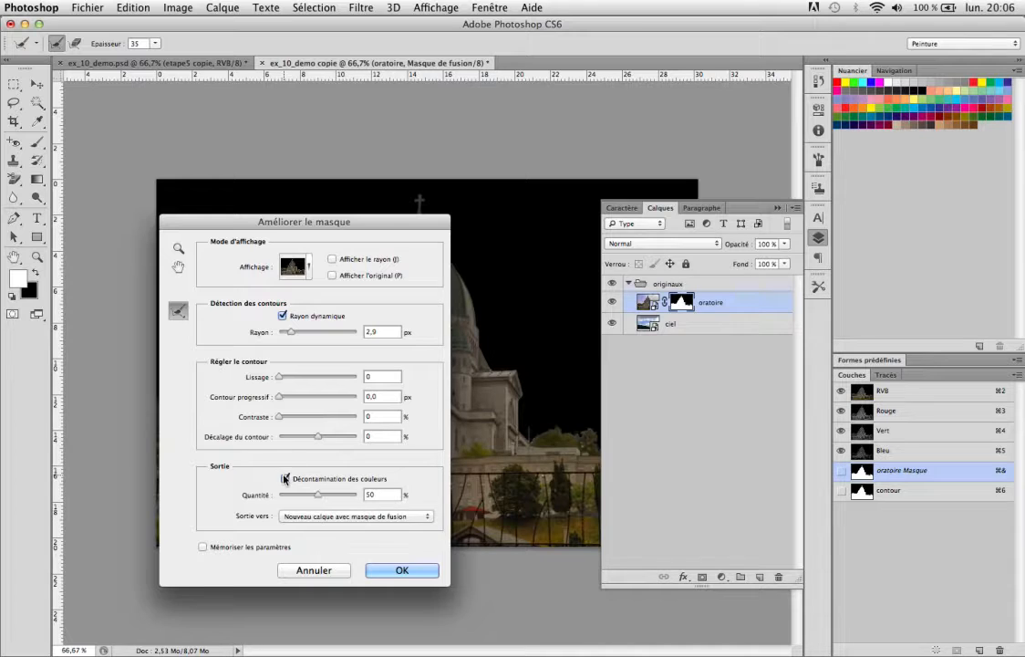
{"action": "left_click", "coordinate": [402, 570]}
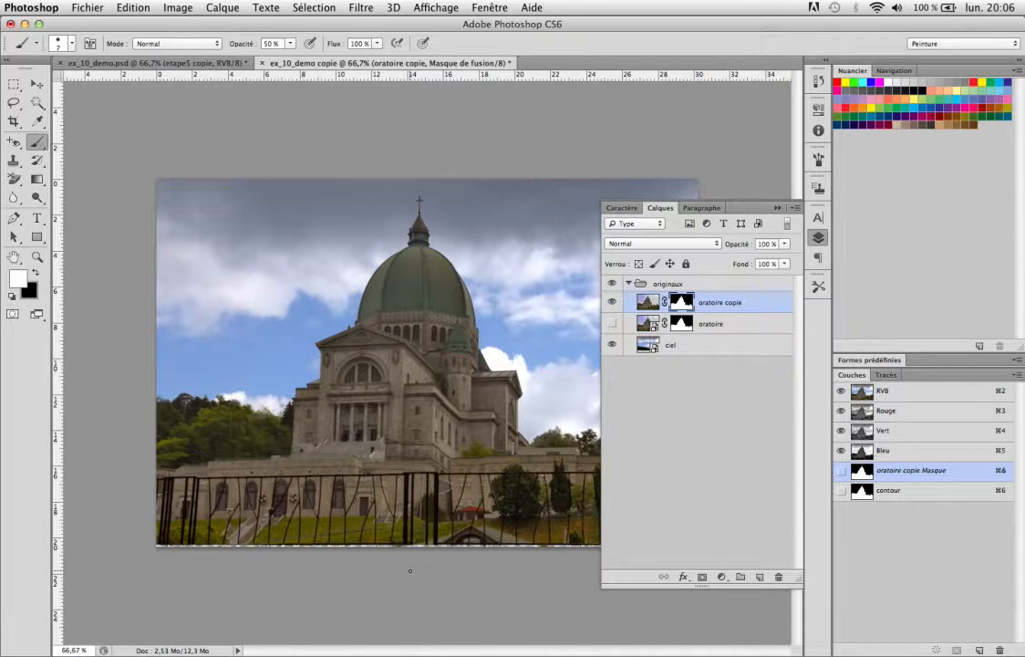